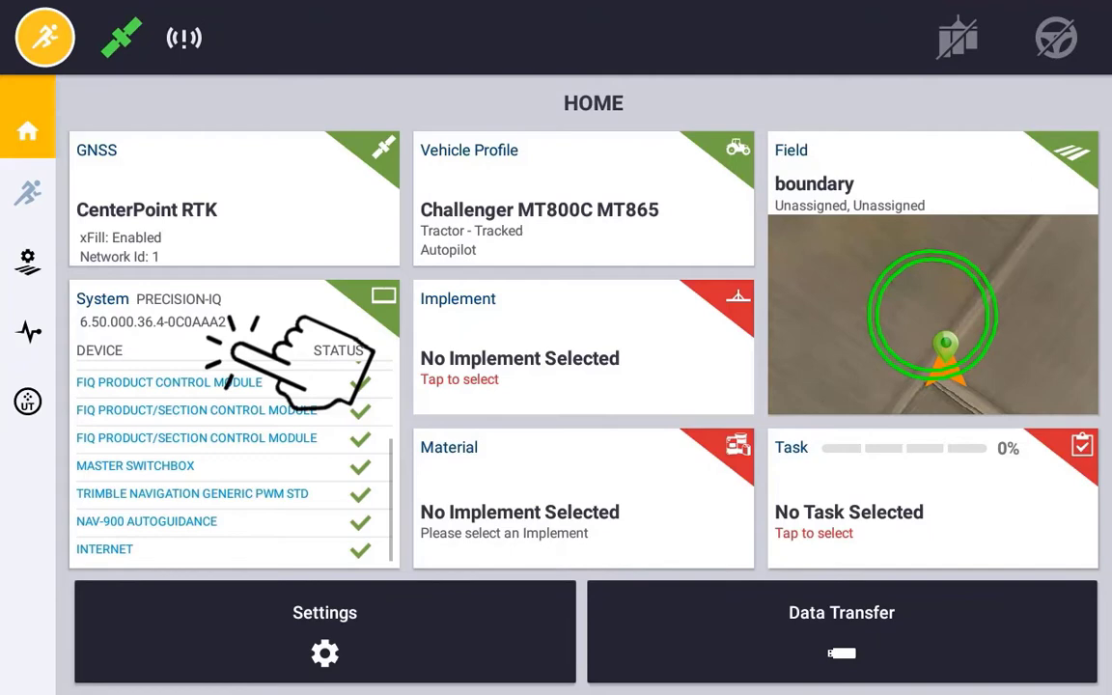
click(236, 358)
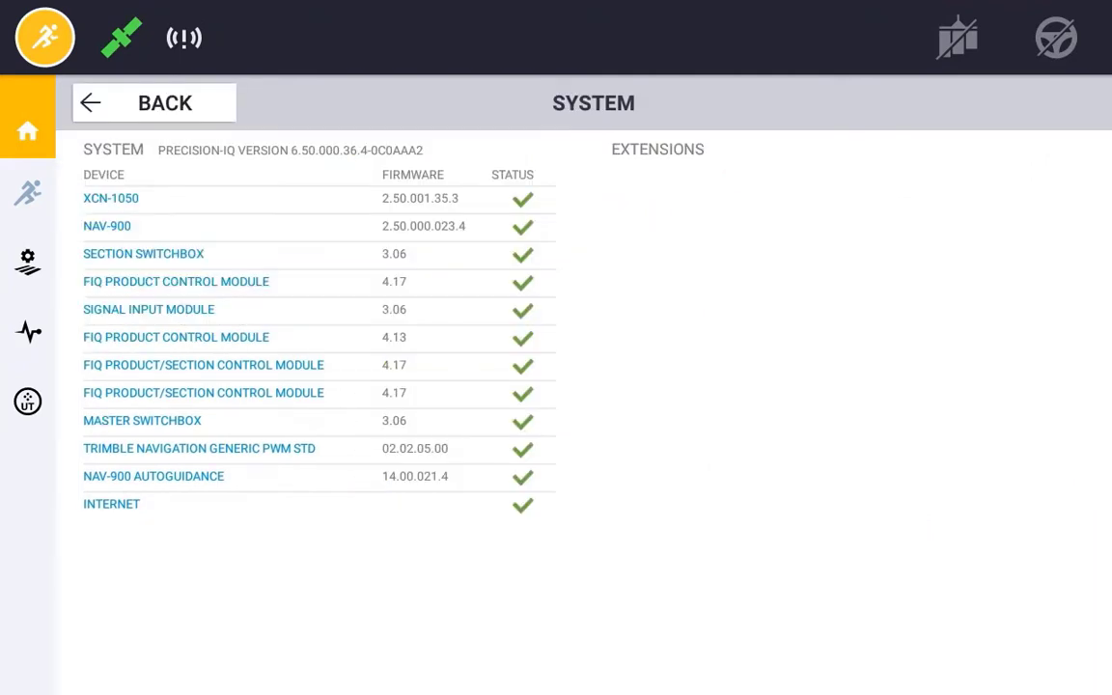
click(155, 103)
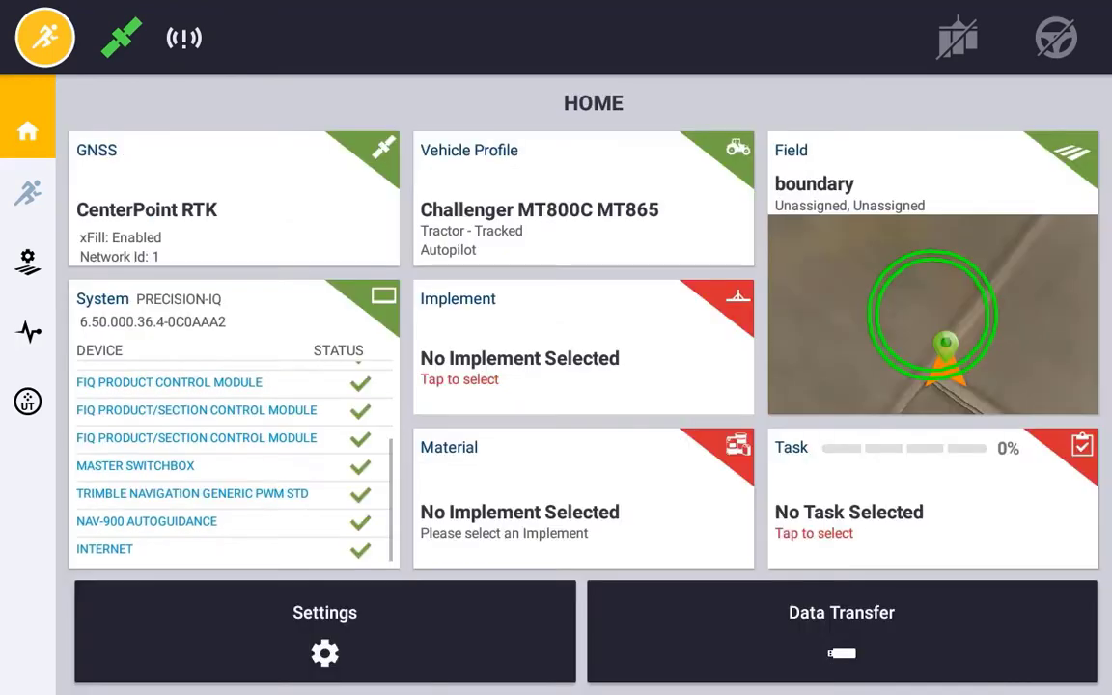
- Set the new implement's application device to Field-IQ with 1 application control channel
click(657, 378)
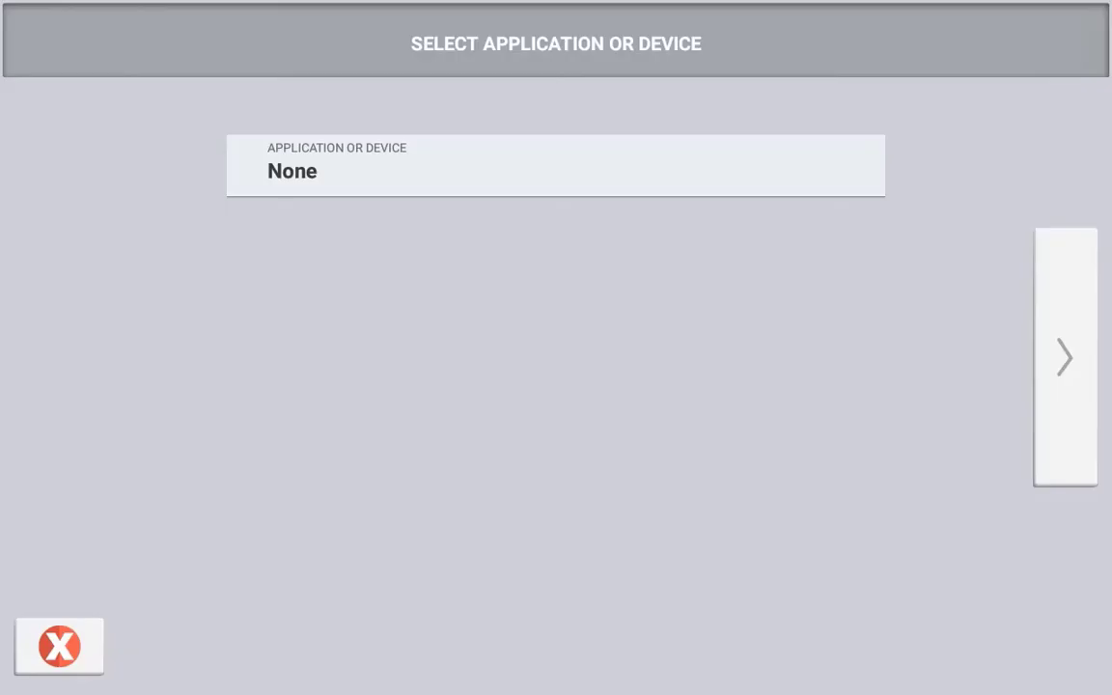
click(600, 193)
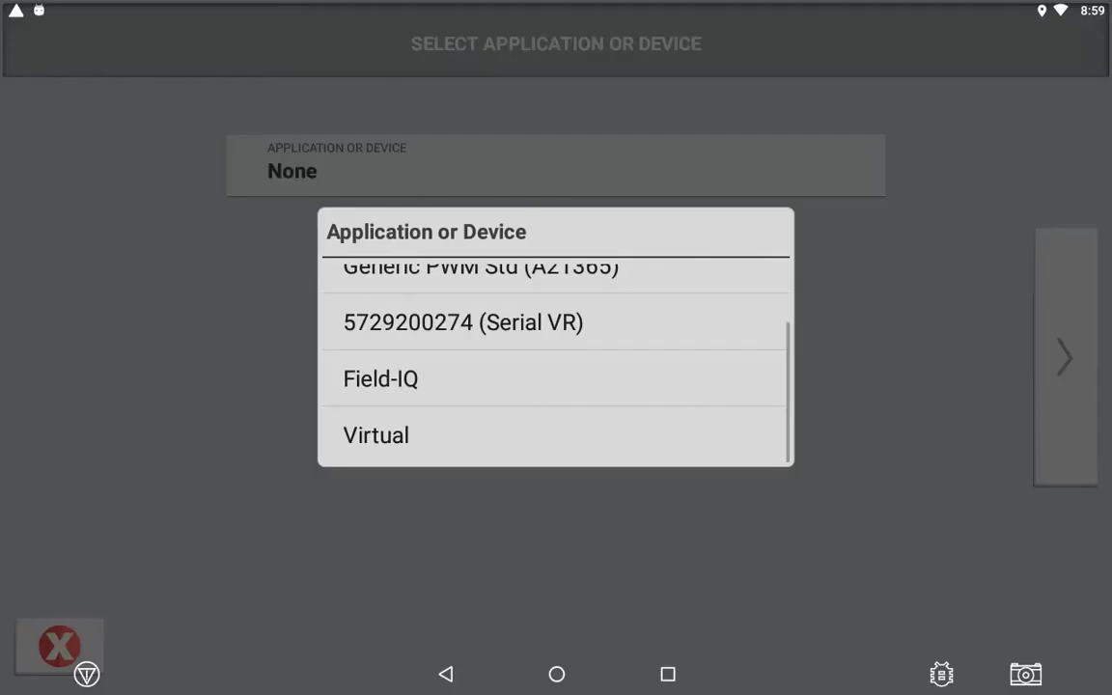
click(567, 394)
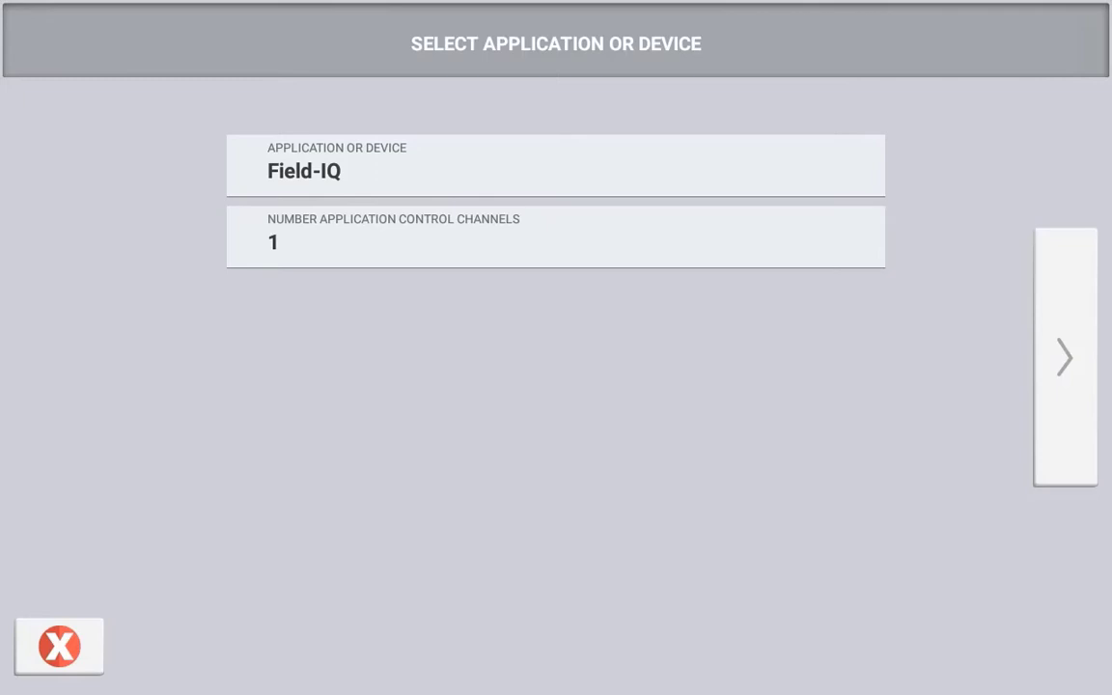
click(583, 241)
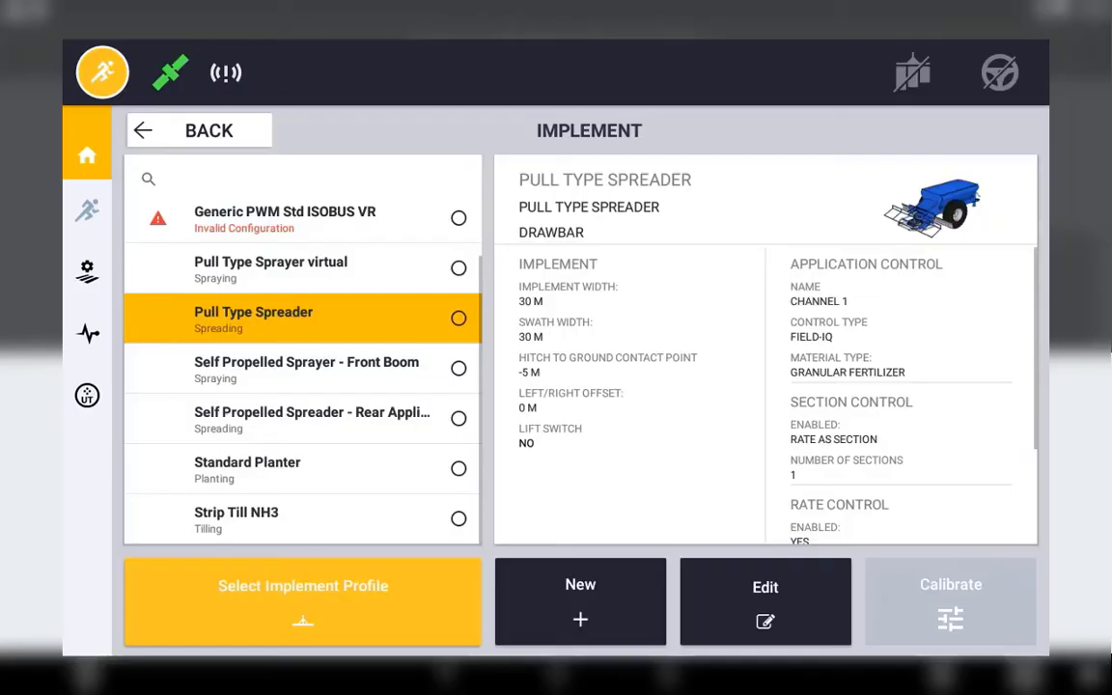
- Edit the Pull Type Spreader and add a Field-IQ application control channel
click(761, 583)
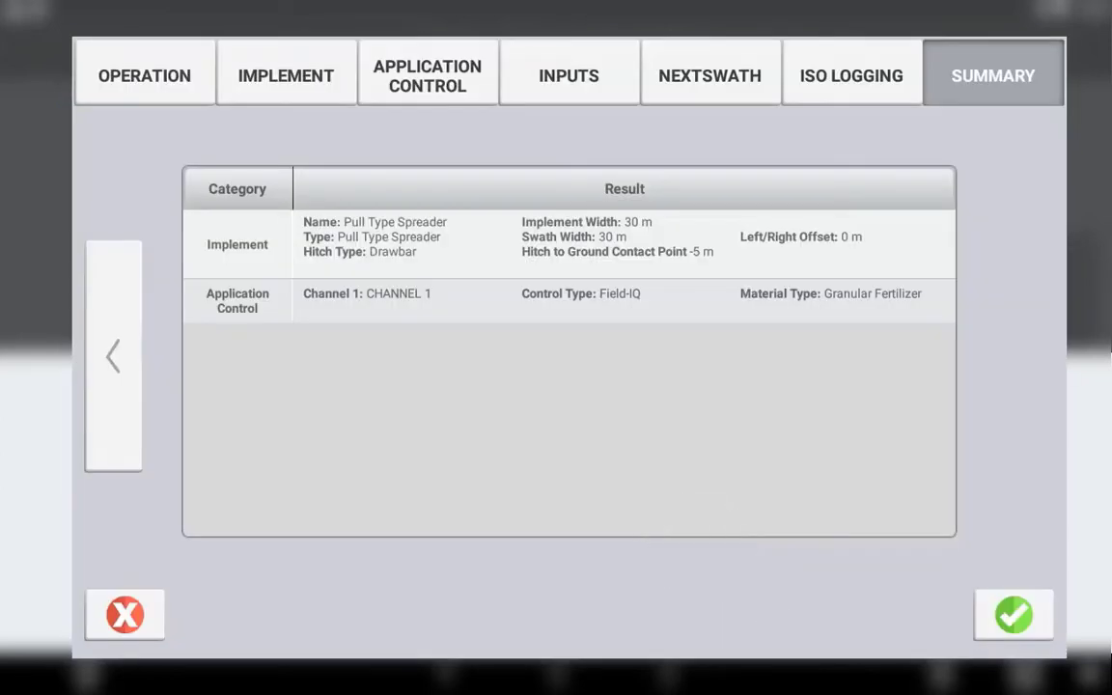
click(403, 68)
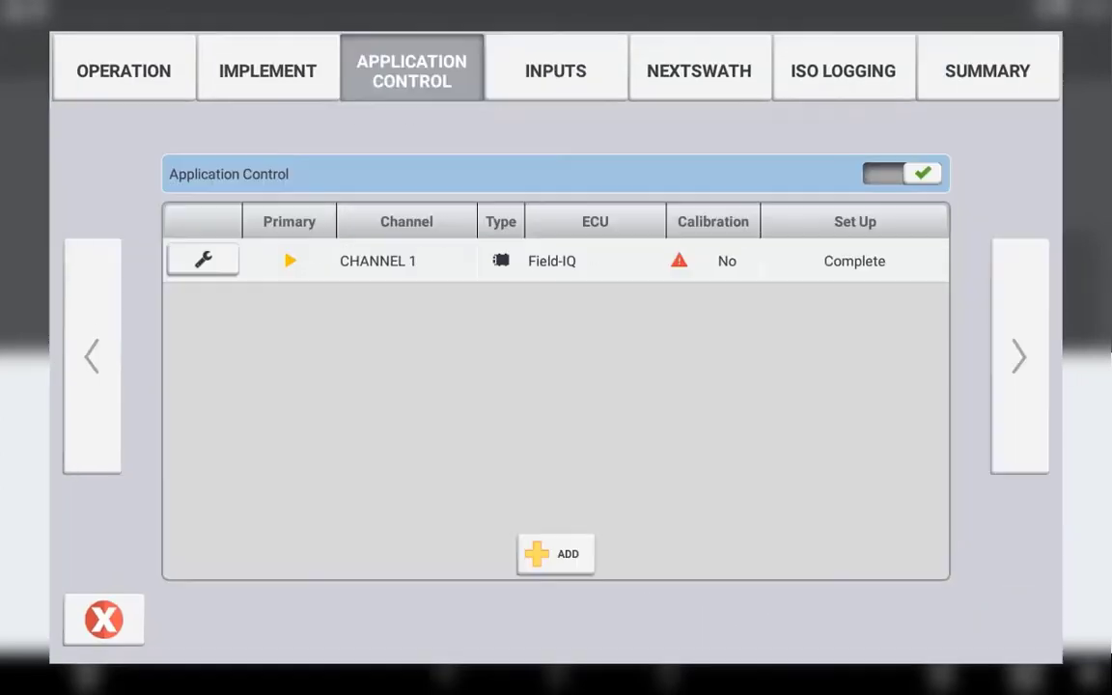
click(591, 568)
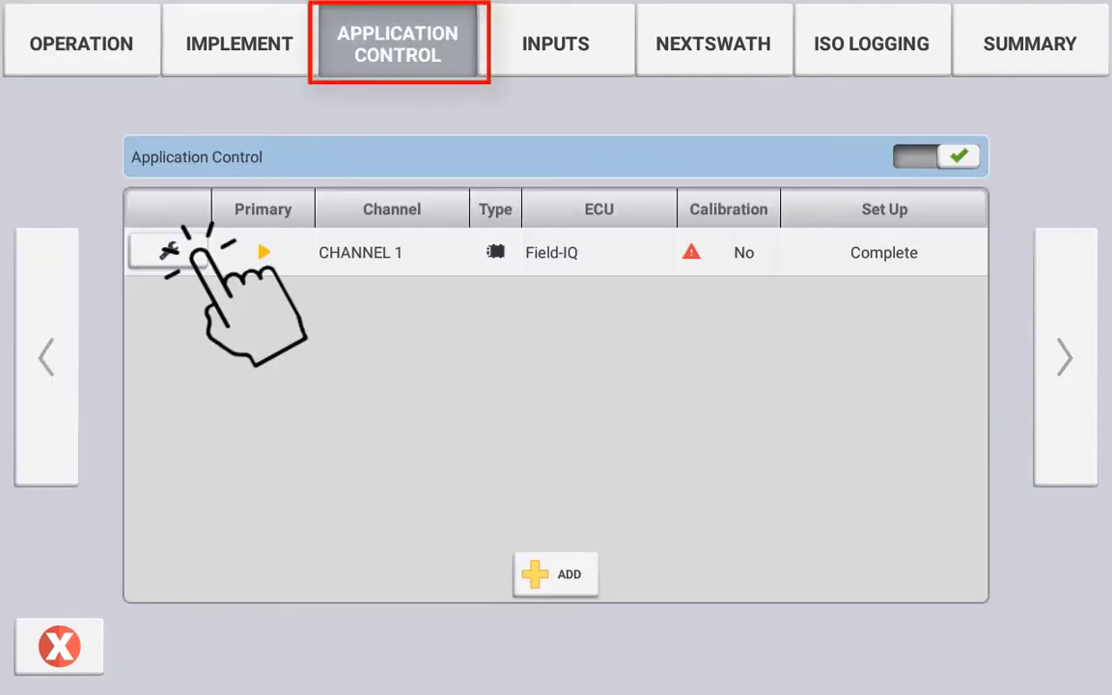
- Modify CHANNEL 1's setup and browse its material types without choosing one
click(193, 252)
click(231, 305)
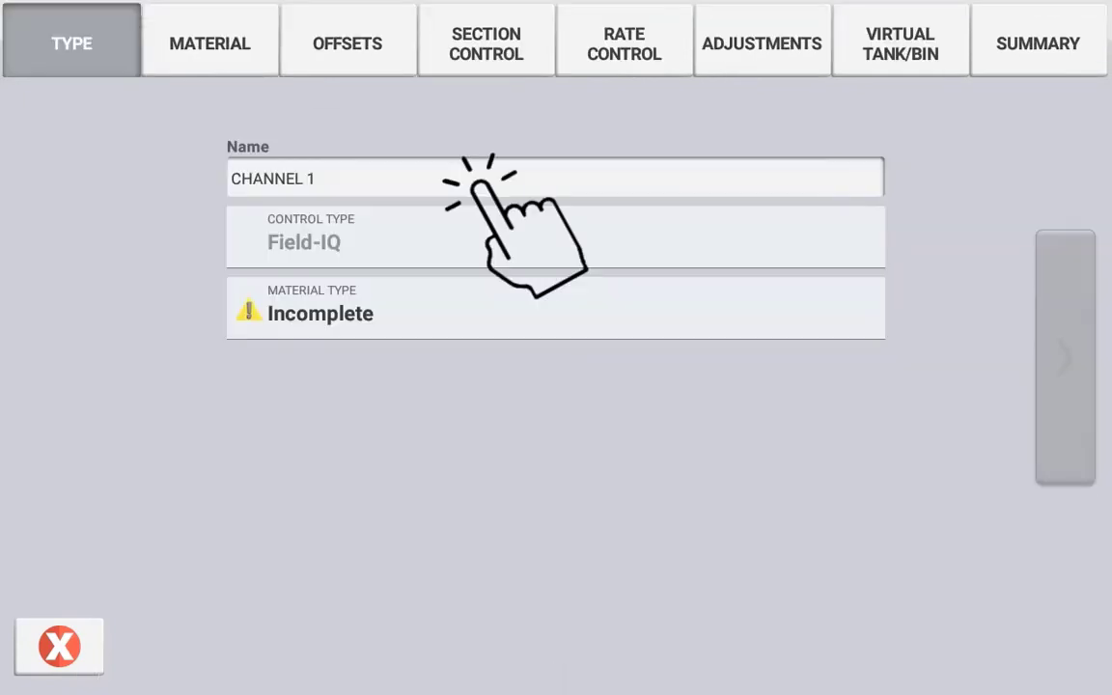
click(497, 309)
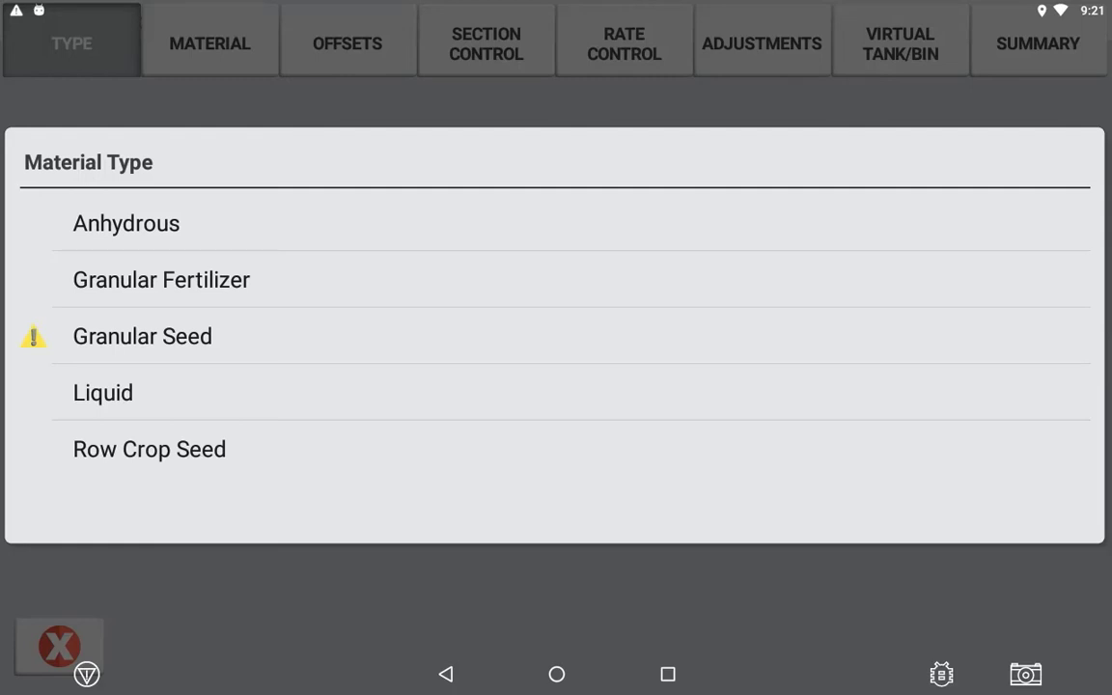
key(Escape)
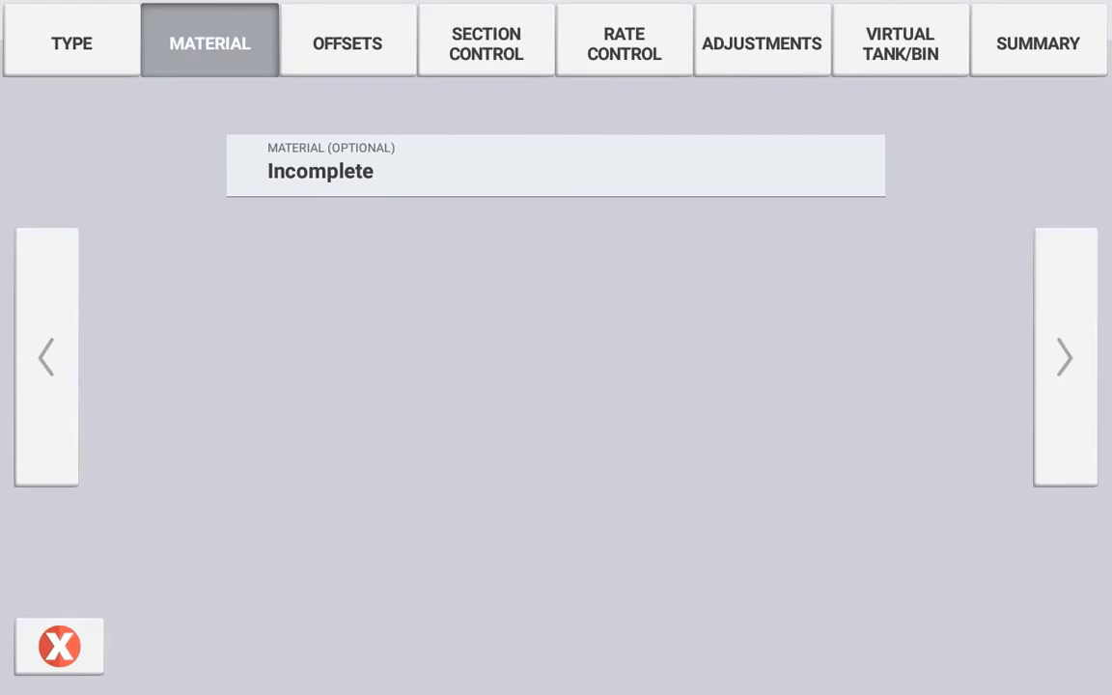
- Advance to the offsets: 0 m left/right, -1.20 m forward/back
click(1038, 417)
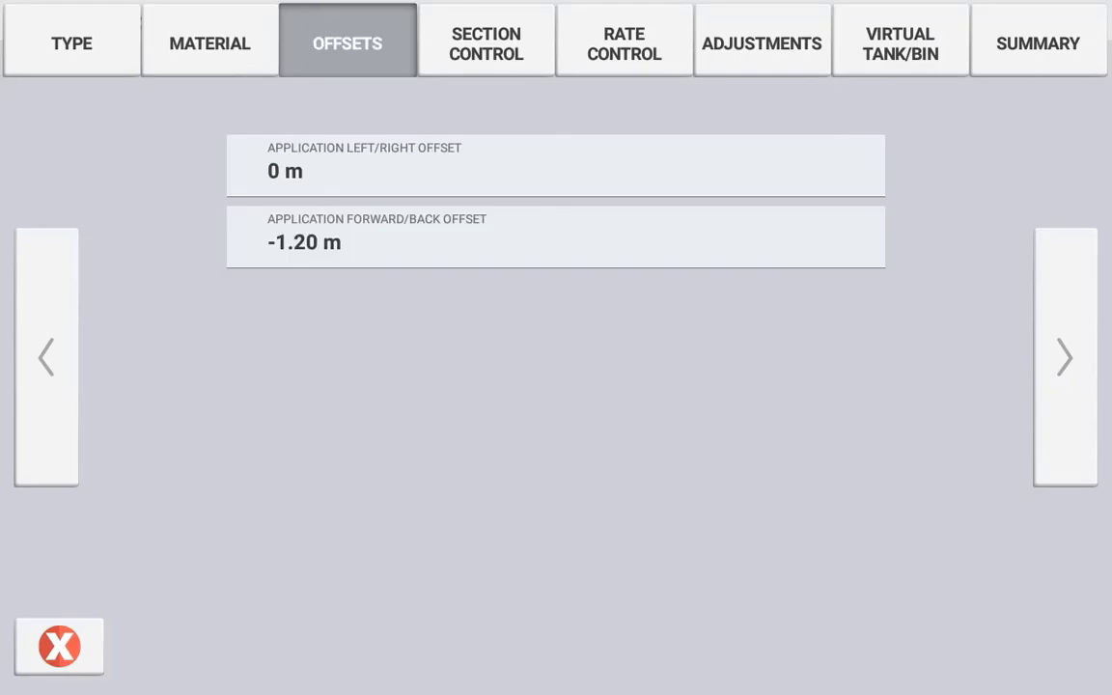